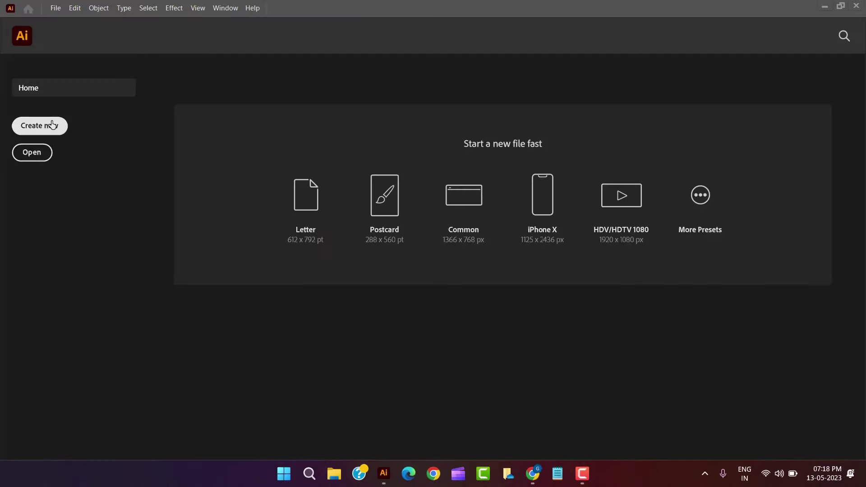
# Start a new document from the Web-Large 1920 × 1080 px preset
pyautogui.hotkey('ctrl', 'n')
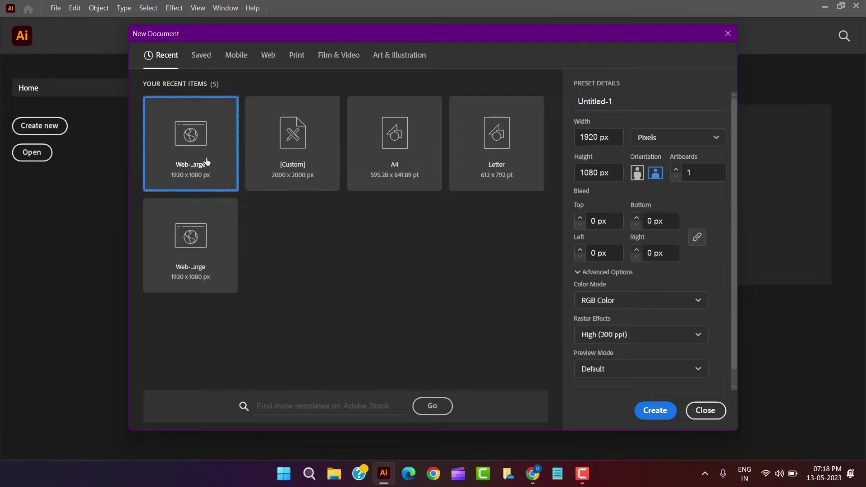
pyautogui.scroll(-1, 627, 297)
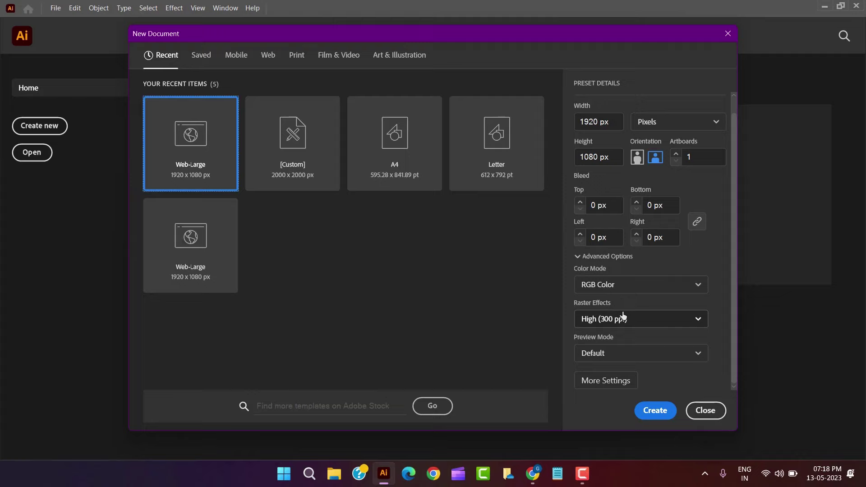
pyautogui.click(646, 414)
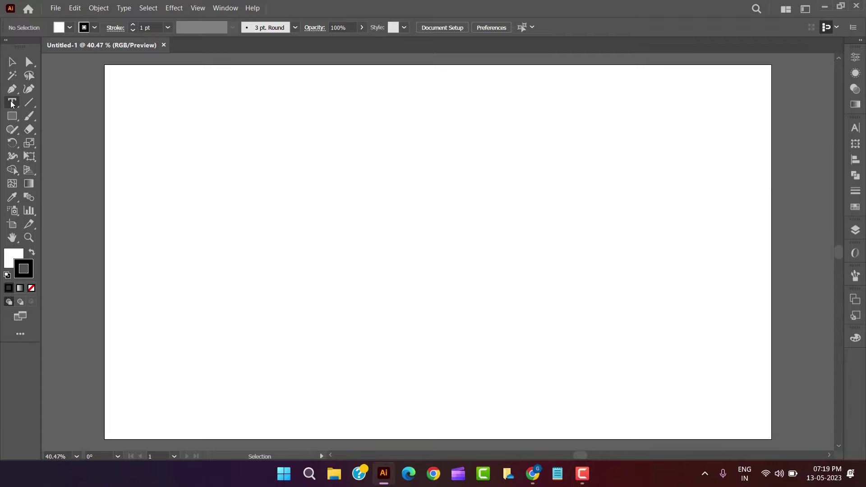
# Type an M at the artboard centre and drag its corner to enlarge it to about 277 pt
pyautogui.click(11, 104)
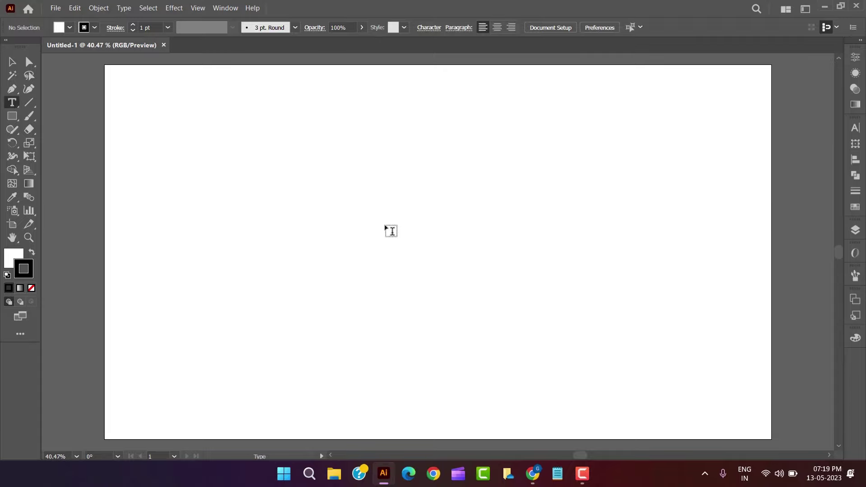
pyautogui.click(391, 231)
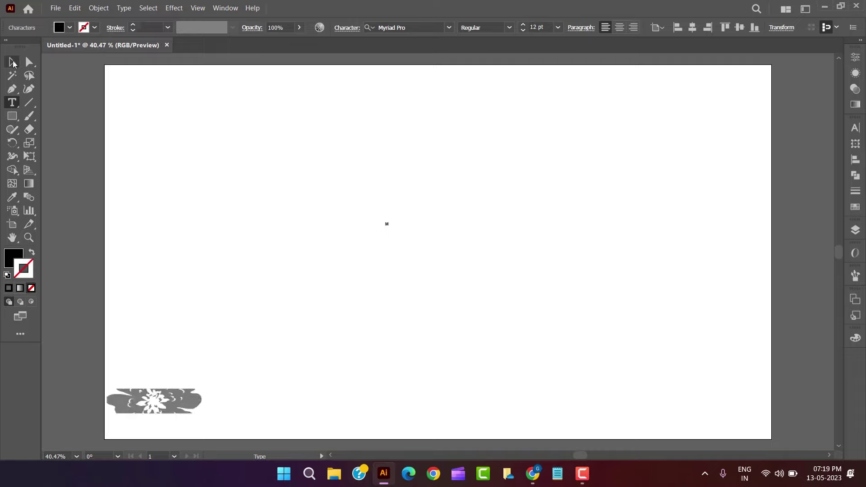
pyautogui.click(12, 61)
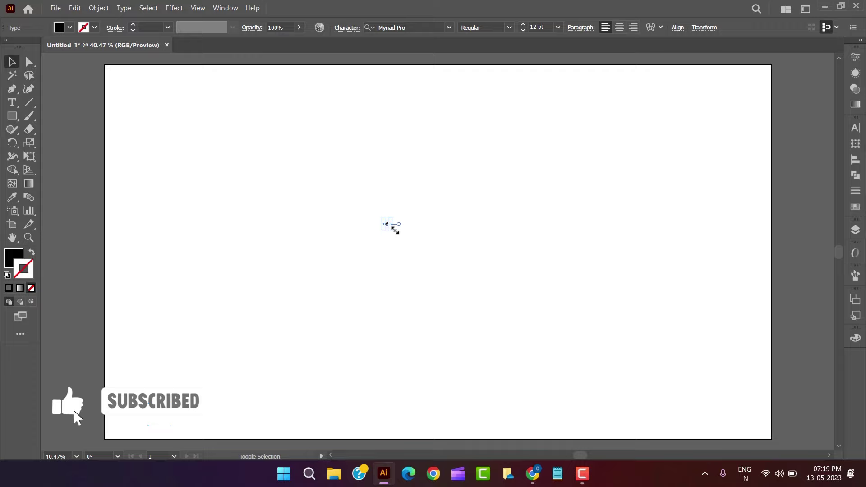
pyautogui.moveTo(392, 228); pyautogui.dragTo(602, 389)
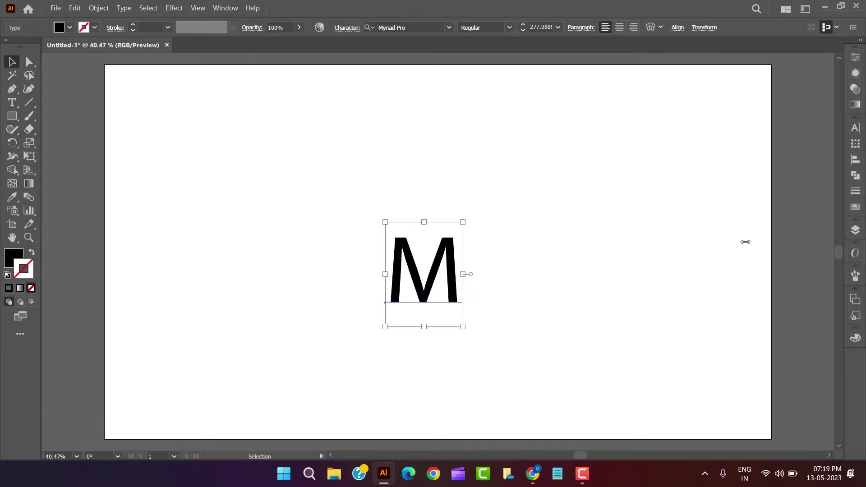
# Change the M's font to ChunkFive in the Character panel
pyautogui.click(857, 130)
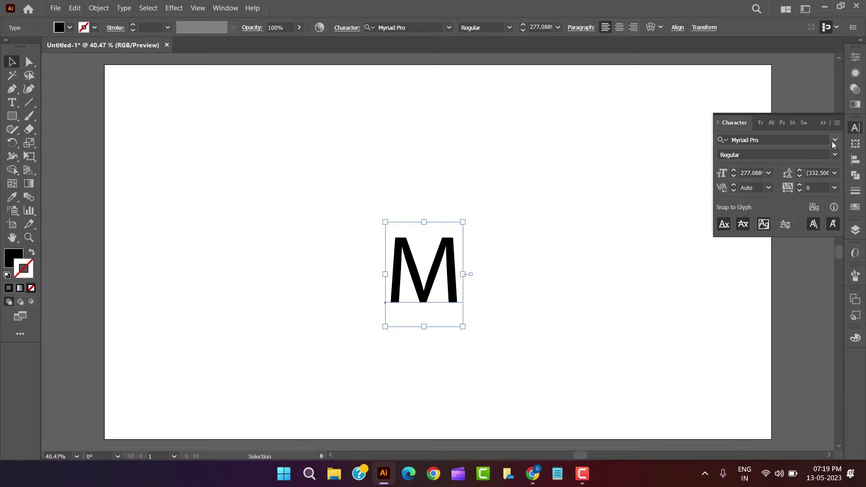
pyautogui.click(834, 141)
pyautogui.scroll(-6, 767, 271)
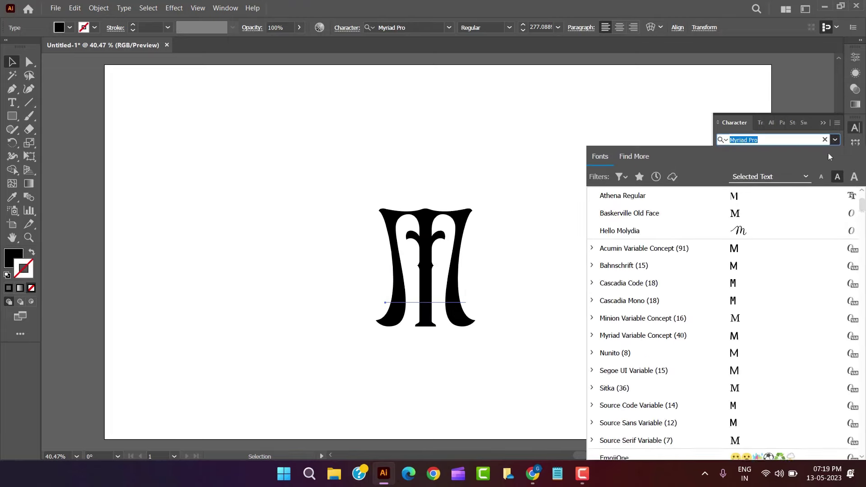
pyautogui.scroll(-8, 787, 290)
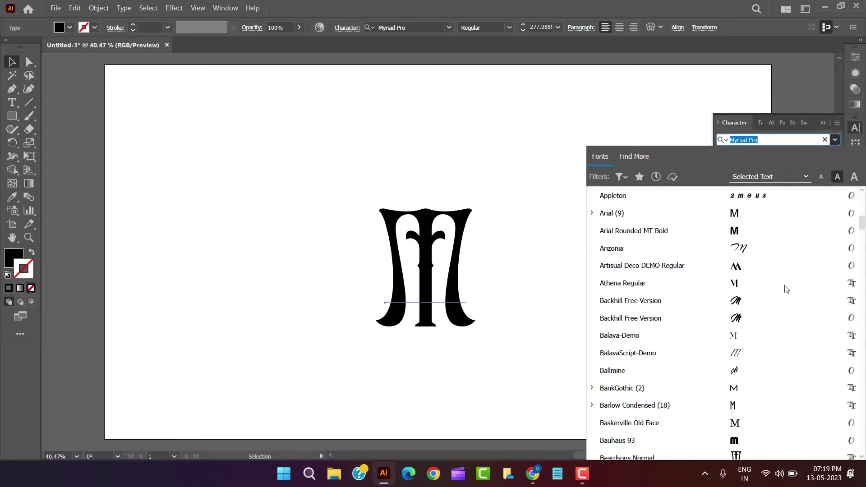
pyautogui.scroll(-2, 786, 289)
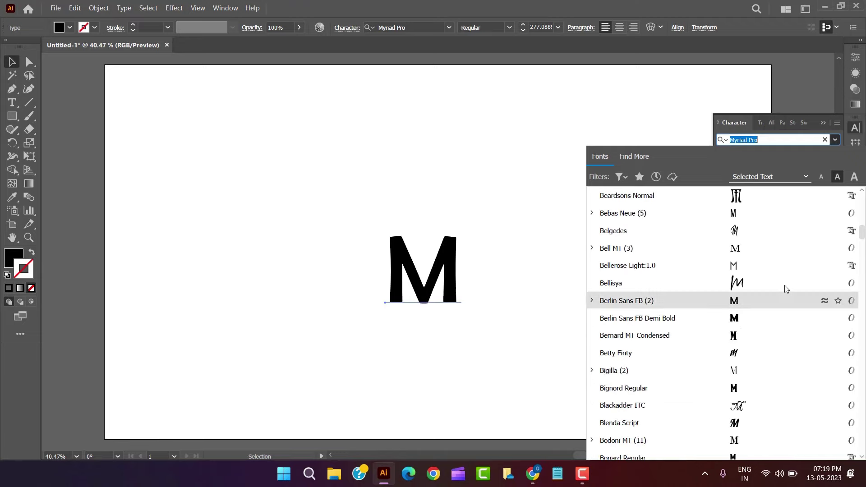
pyautogui.scroll(-5, 786, 289)
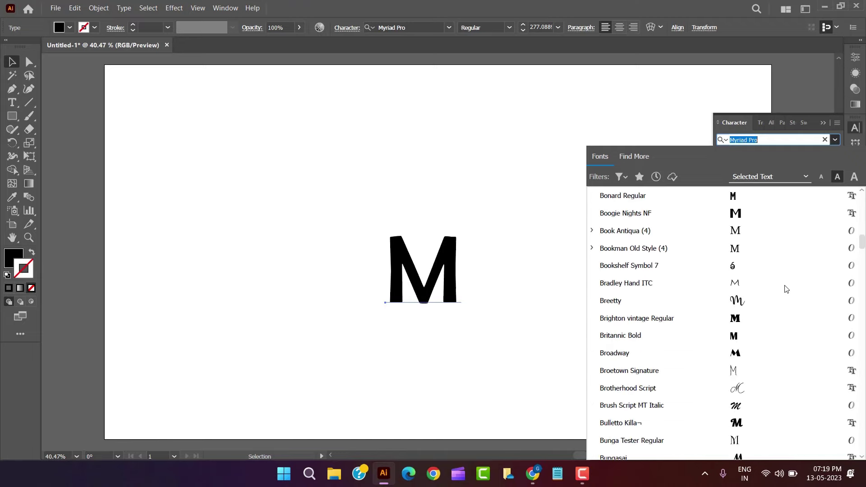
pyautogui.scroll(-7, 787, 289)
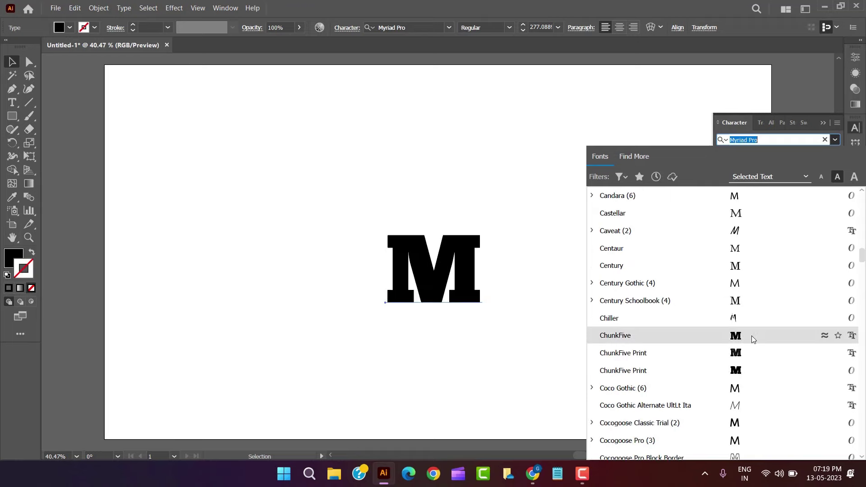
pyautogui.click(752, 339)
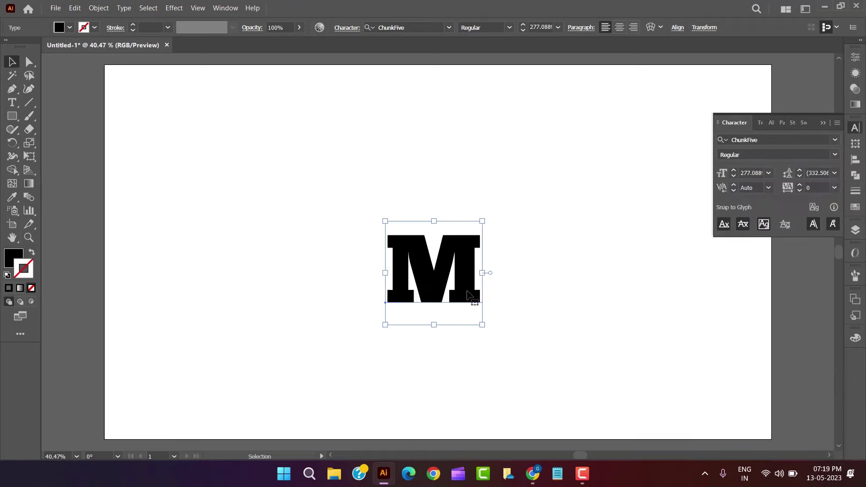
# Convert the M to outlines and scale it up around its centre
pyautogui.moveTo(468, 293); pyautogui.dragTo(456, 272)
pyautogui.rightClick(455, 272)
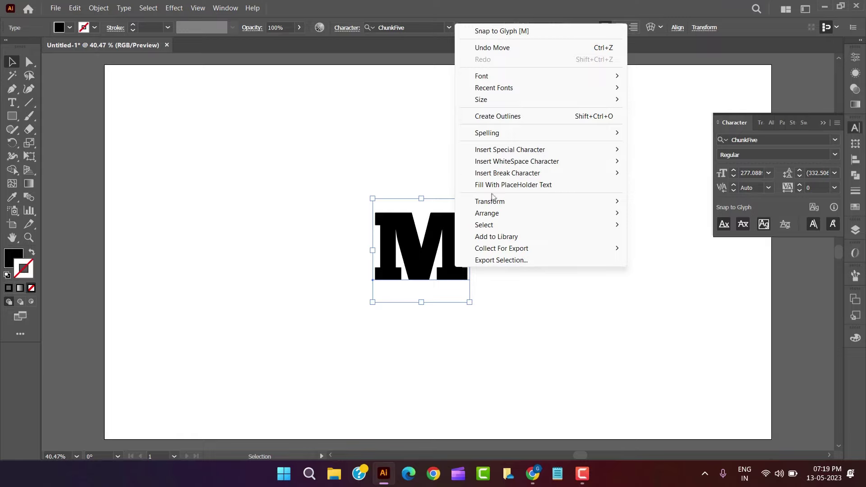
pyautogui.click(530, 124)
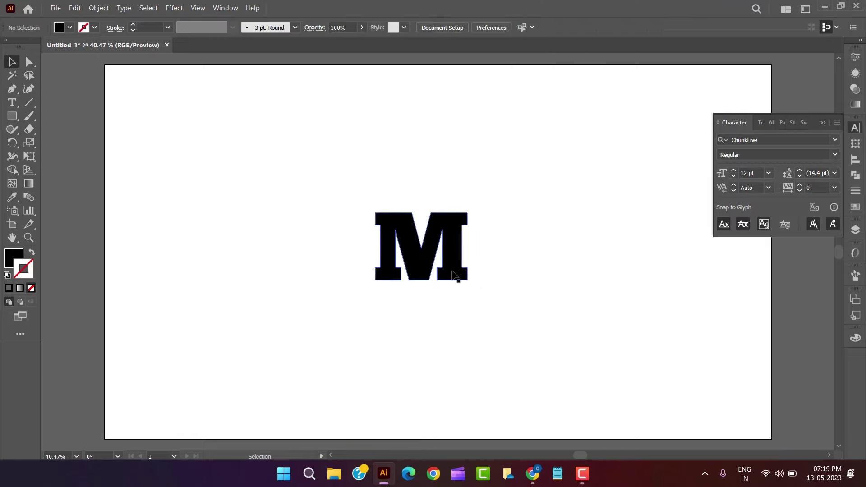
pyautogui.moveTo(470, 280); pyautogui.dragTo(498, 311)
pyautogui.click(526, 334)
# Draw a square beside the M, make it stroke-only, and rotate it 45° into a diamond
pyautogui.press('r')
pyautogui.press('m')
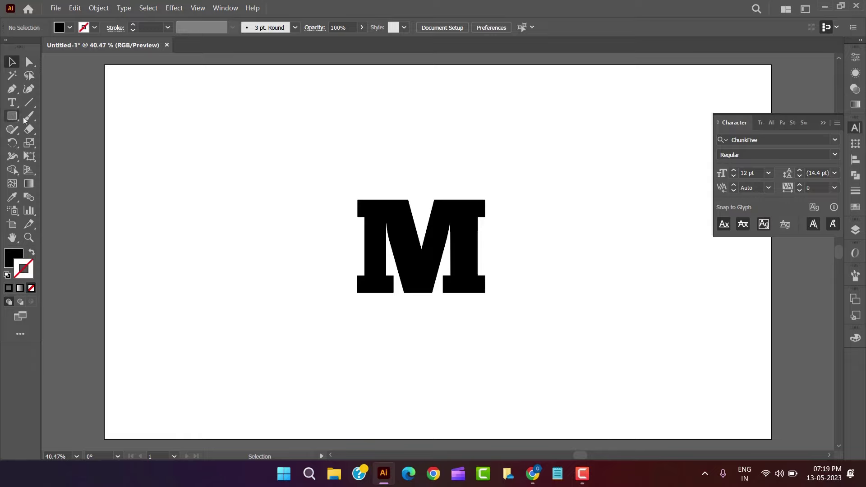
pyautogui.moveTo(245, 246); pyautogui.dragTo(322, 327)
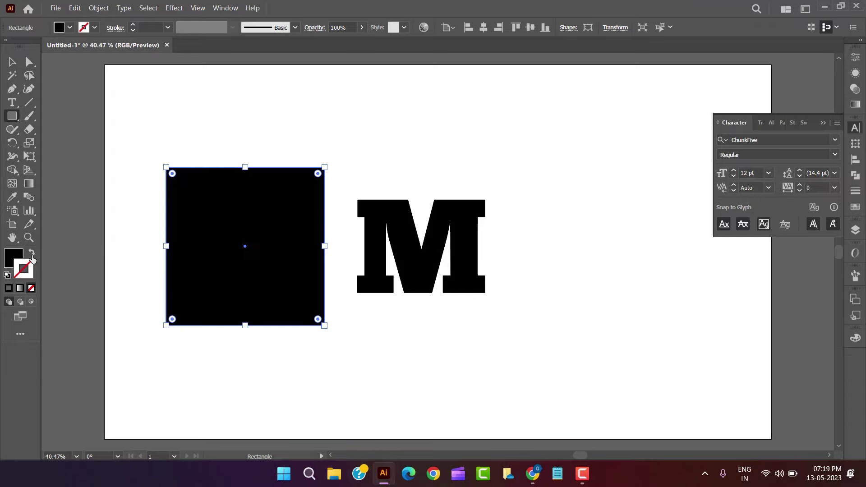
pyautogui.click(31, 252)
pyautogui.click(12, 62)
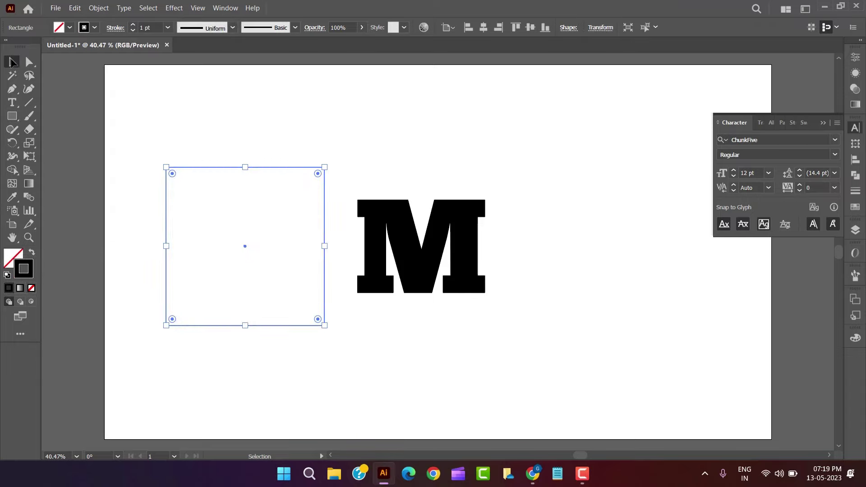
pyautogui.moveTo(330, 329); pyautogui.dragTo(291, 166)
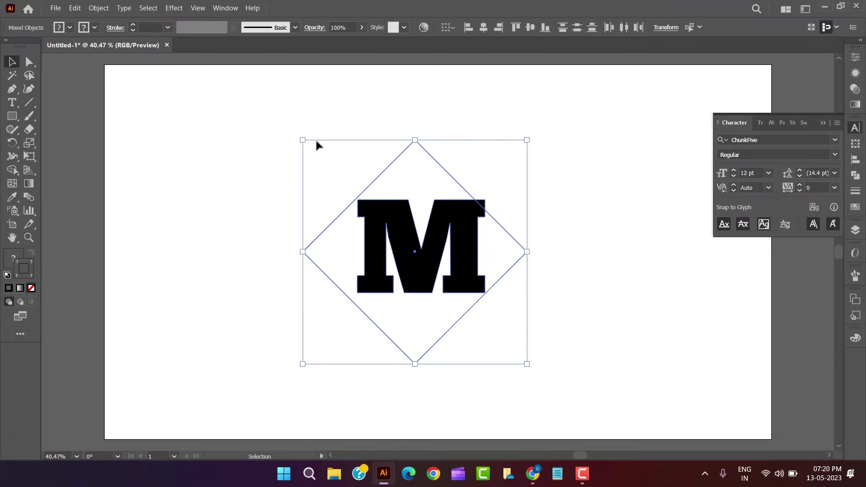
# Align the diamond and M on horizontal and vertical centres
pyautogui.click(484, 27)
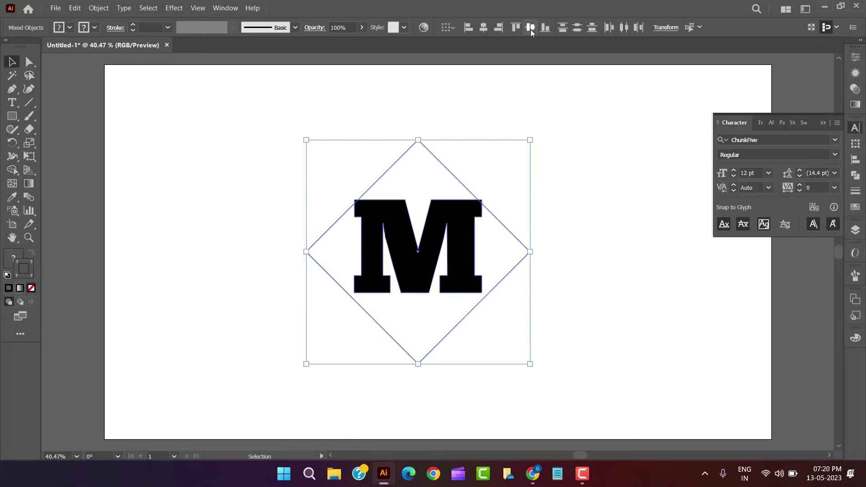
pyautogui.click(530, 28)
pyautogui.click(857, 131)
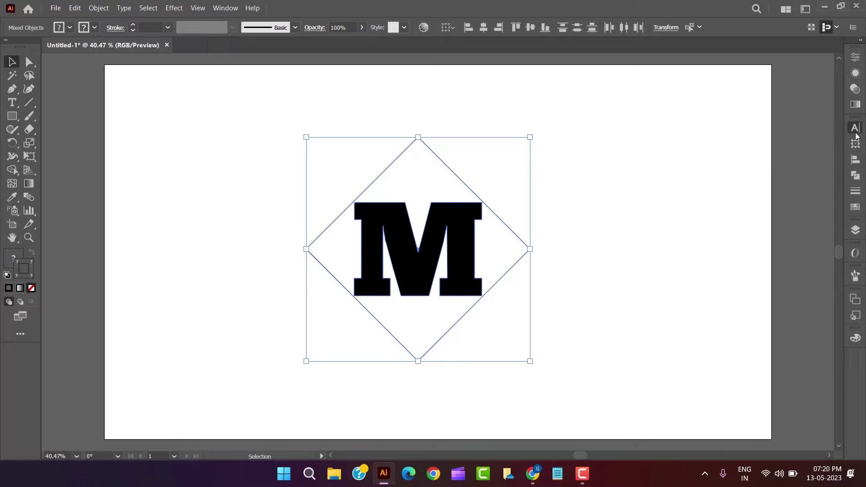
pyautogui.click(604, 261)
pyautogui.moveTo(534, 277); pyautogui.dragTo(510, 256)
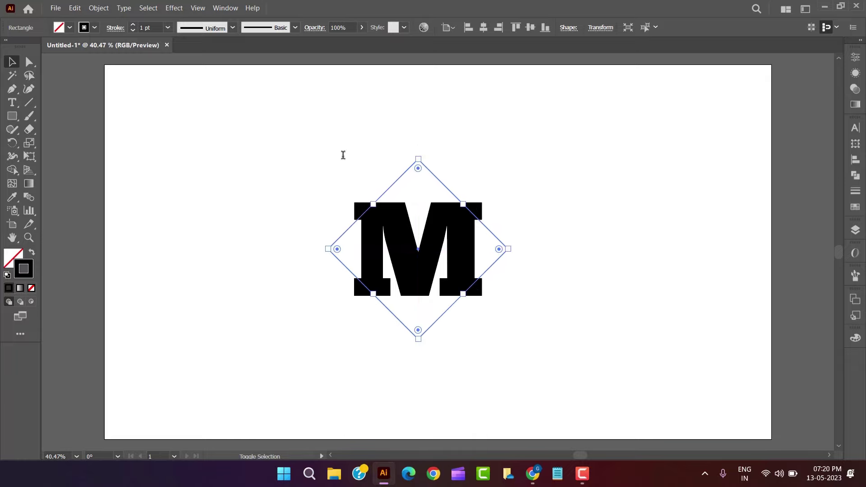
# Give the diamond outline a 35 pt stroke weight, then reselect the diamond
pyautogui.moveTo(389, 146); pyautogui.dragTo(425, 178)
pyautogui.click(133, 25)
pyautogui.click(132, 25)
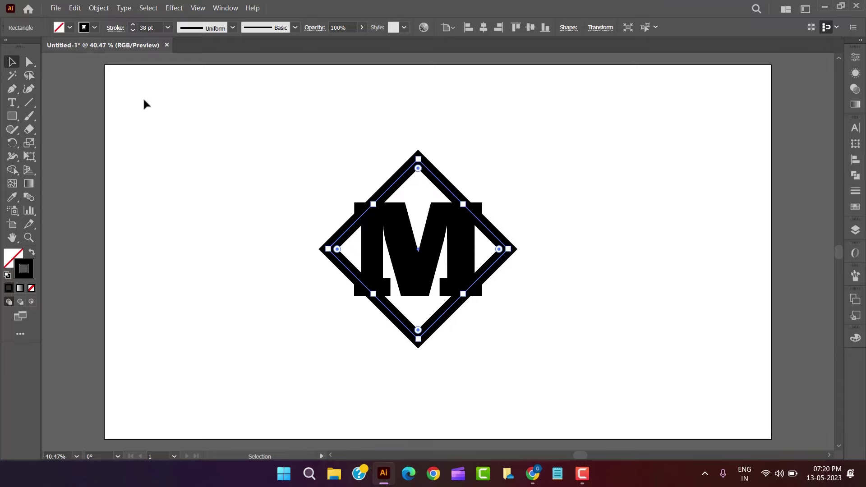
pyautogui.click(140, 27)
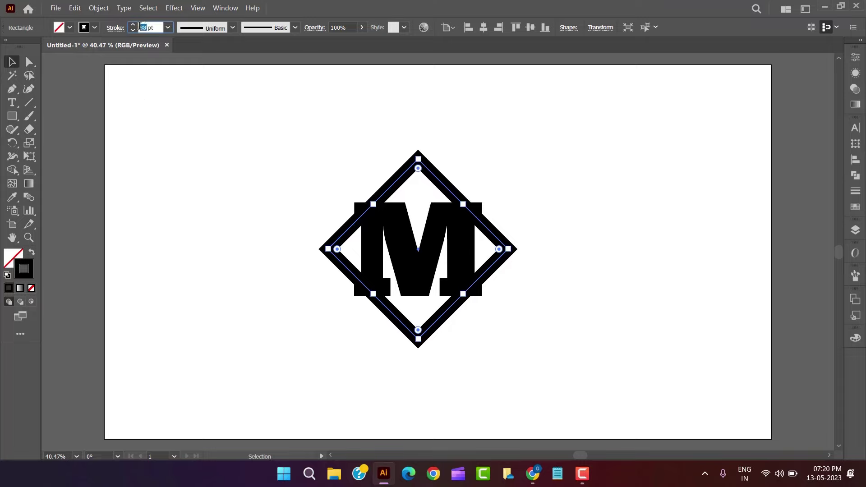
pyautogui.click(201, 191)
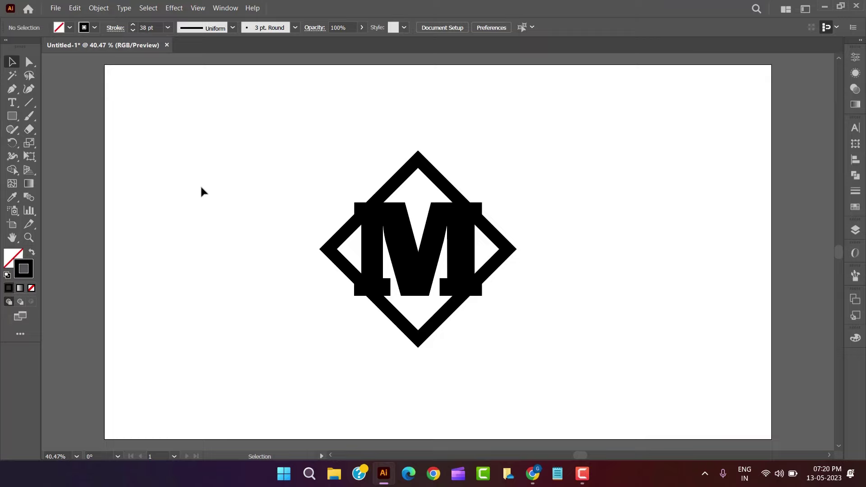
pyautogui.click(399, 267)
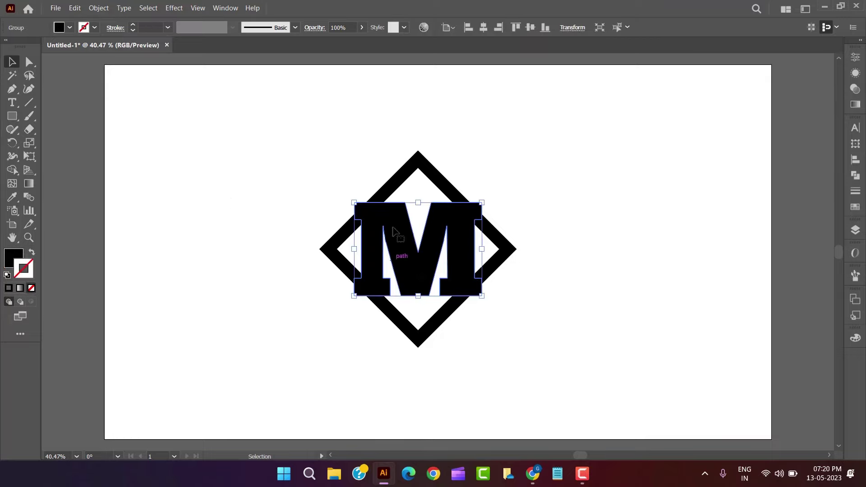
pyautogui.click(352, 143)
pyautogui.click(415, 172)
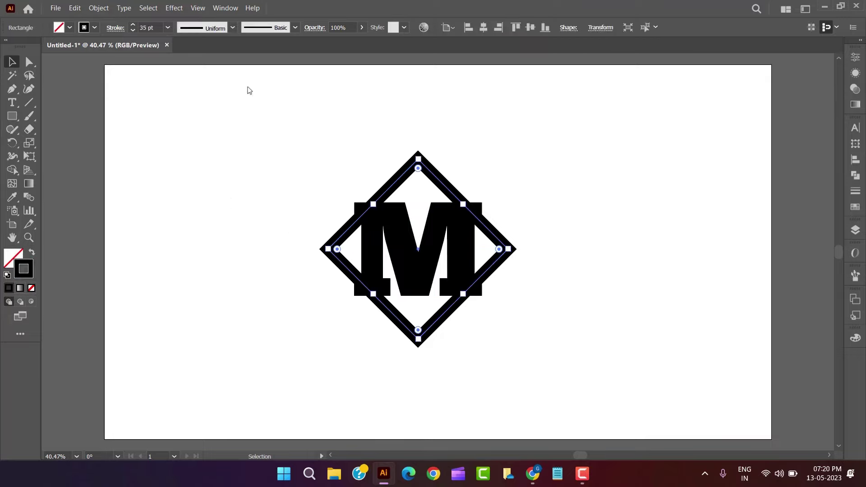
# Turn the diamond's stroke into a filled shape with Outline Stroke
pyautogui.click(99, 8)
pyautogui.moveTo(184, 270)
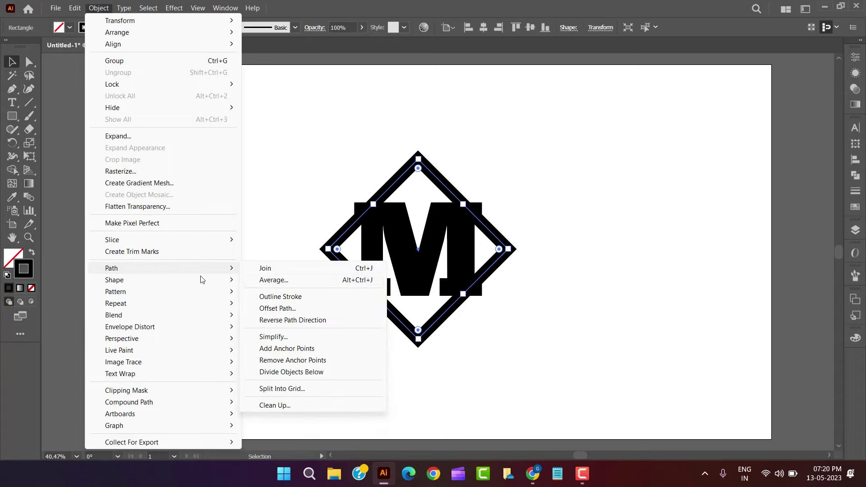
pyautogui.click(269, 301)
pyautogui.click(232, 265)
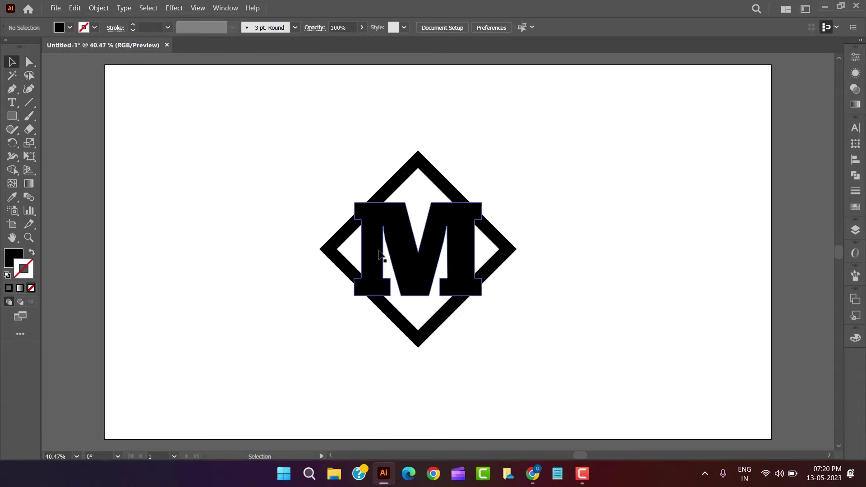
# Apply a 20 px Offset Path to the M
pyautogui.click(405, 253)
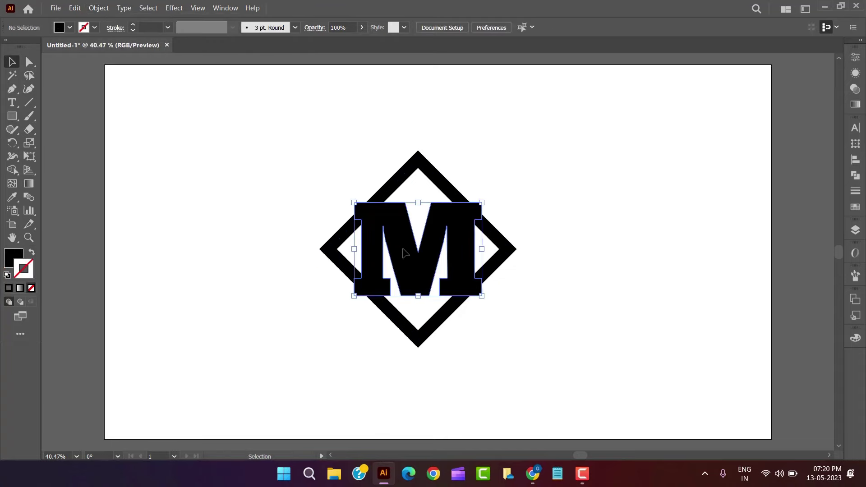
pyautogui.click(102, 10)
pyautogui.moveTo(182, 269)
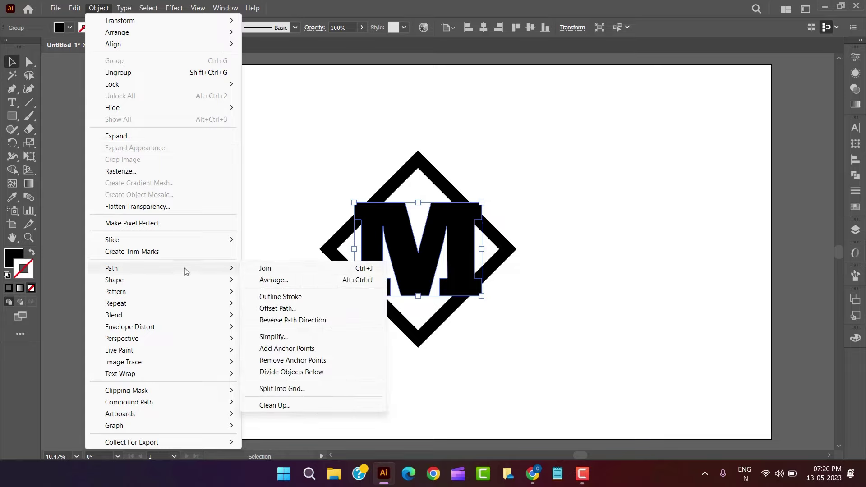
pyautogui.click(266, 309)
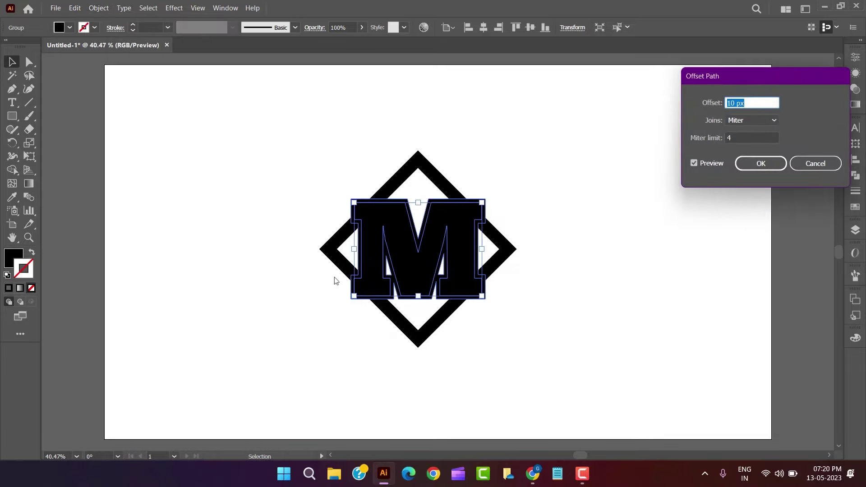
pyautogui.moveTo(766, 76); pyautogui.dragTo(645, 91)
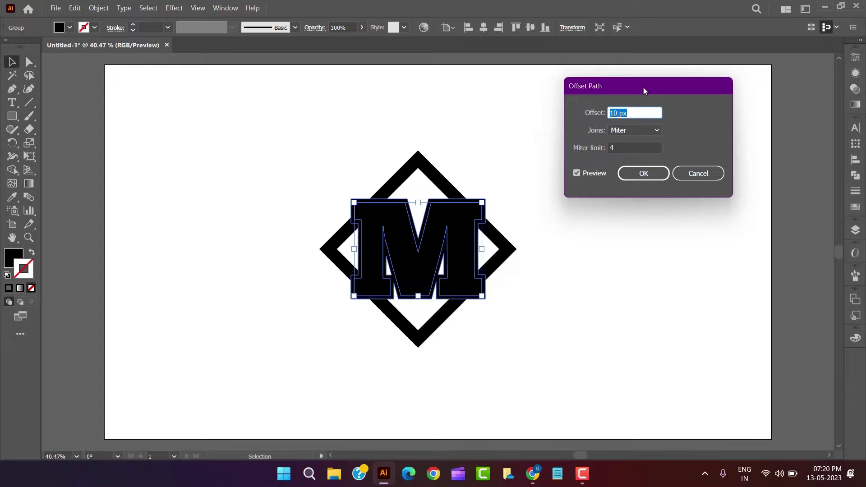
pyautogui.press('Up')
pyautogui.press('Up')
pyautogui.press('Up')
pyautogui.press('Up')
pyautogui.press('Up')
pyautogui.press('Up')
pyautogui.press('Up')
pyautogui.press('Up')
pyautogui.press('Up')
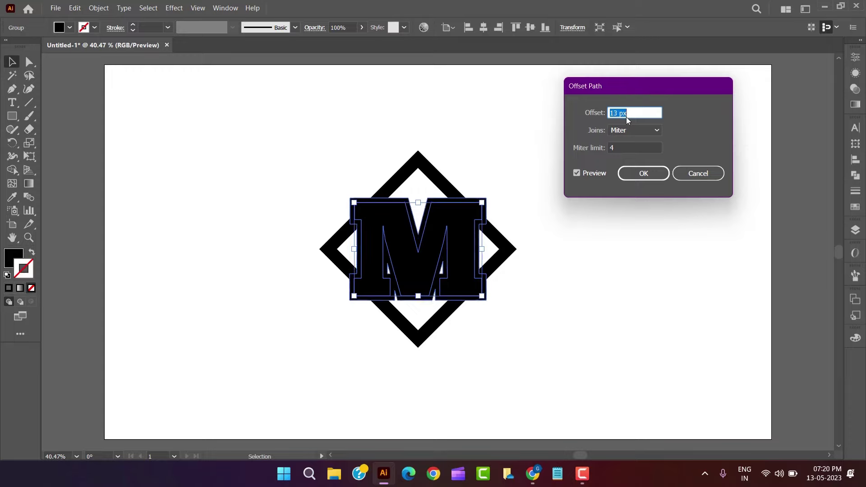
pyautogui.press('Up')
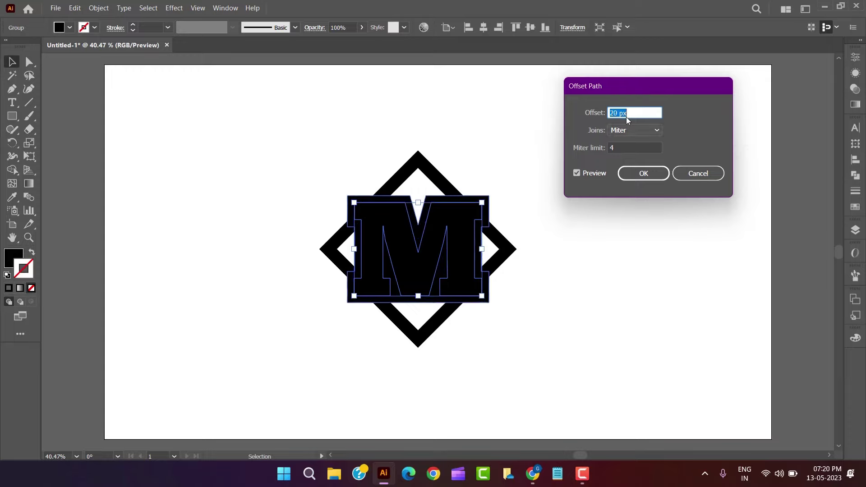
pyautogui.click(642, 175)
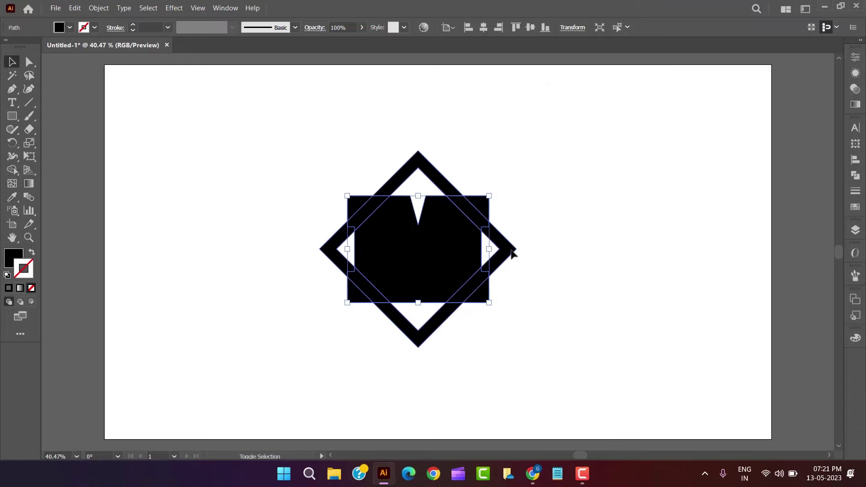
# Select the diamond with the offset shape and Shape Builder-merge the four corner overlap regions
pyautogui.keyDown('shift'); pyautogui.click(512, 253); pyautogui.keyUp('shift')
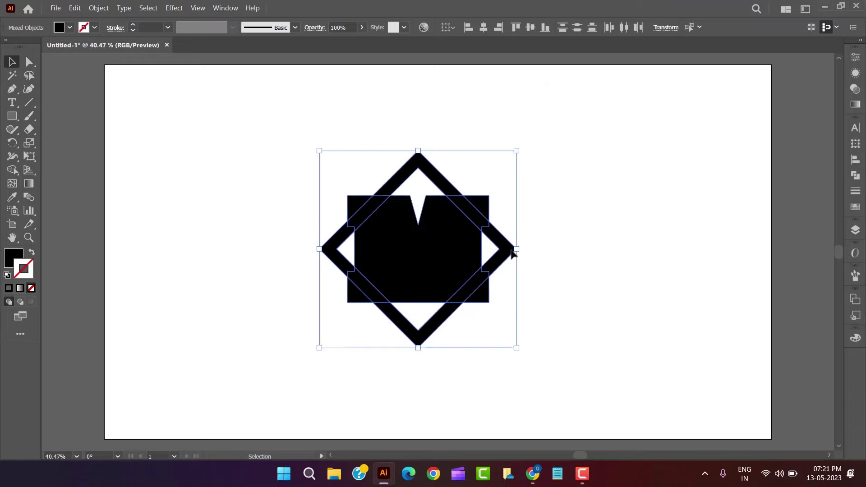
pyautogui.click(12, 171)
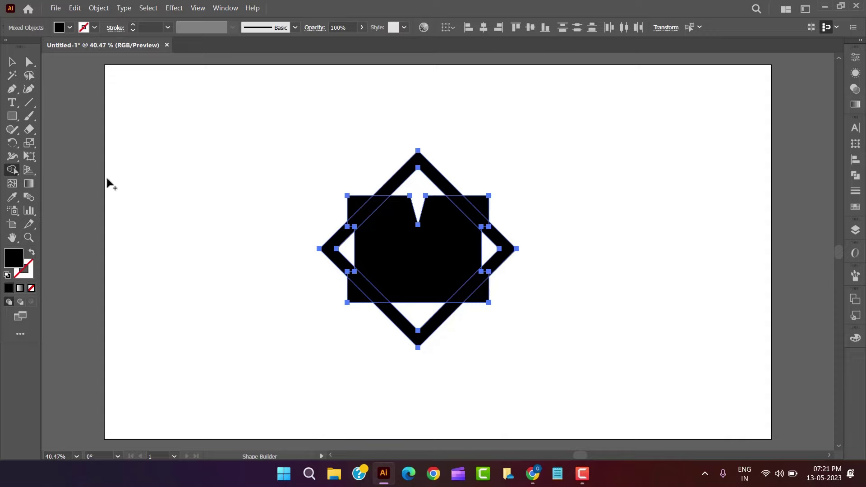
pyautogui.click(369, 208)
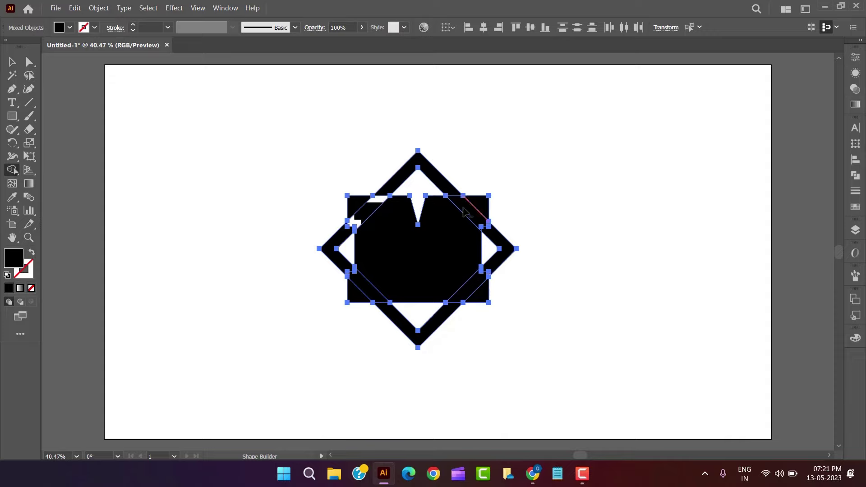
pyautogui.click(469, 213)
pyautogui.click(471, 289)
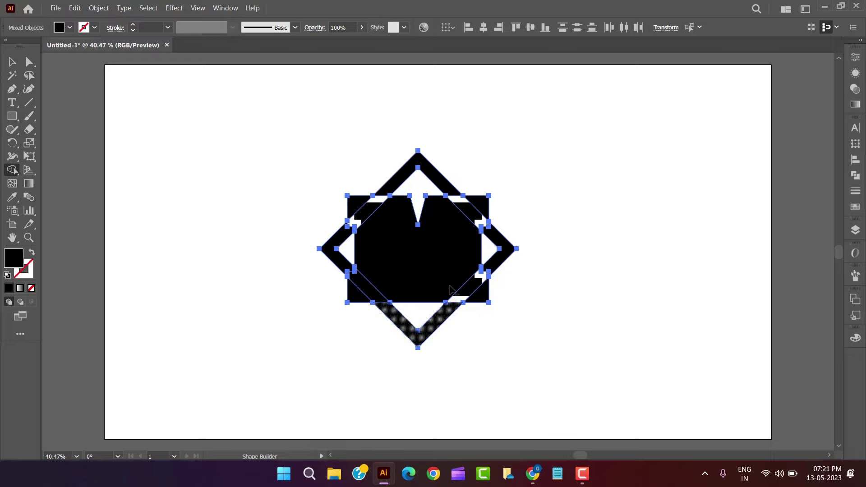
pyautogui.click(359, 288)
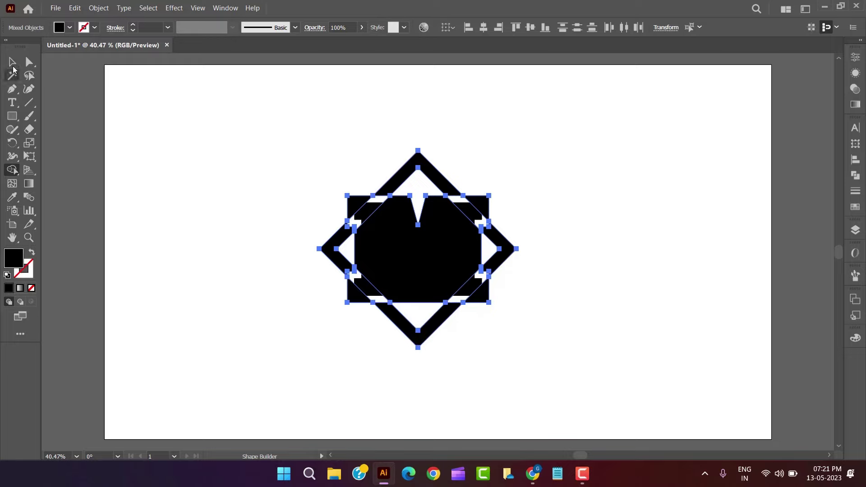
pyautogui.press('v')
pyautogui.click(216, 169)
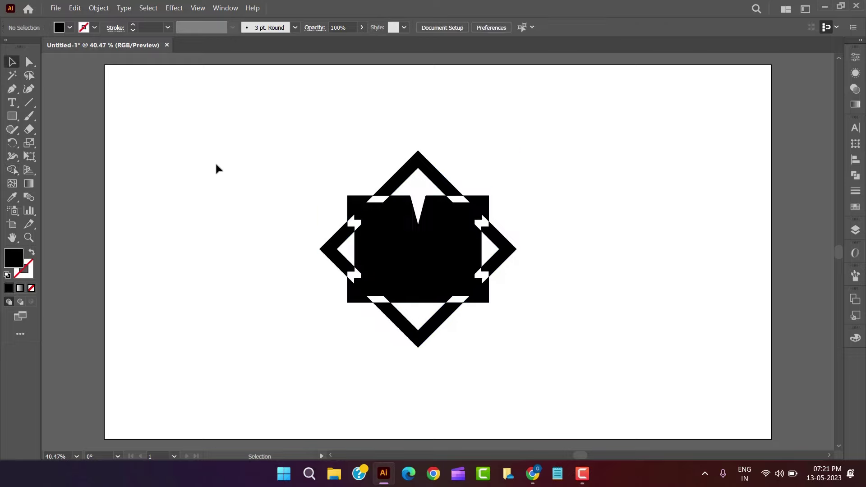
# Ungroup the Shape Builder result into separate pieces
pyautogui.click(482, 201)
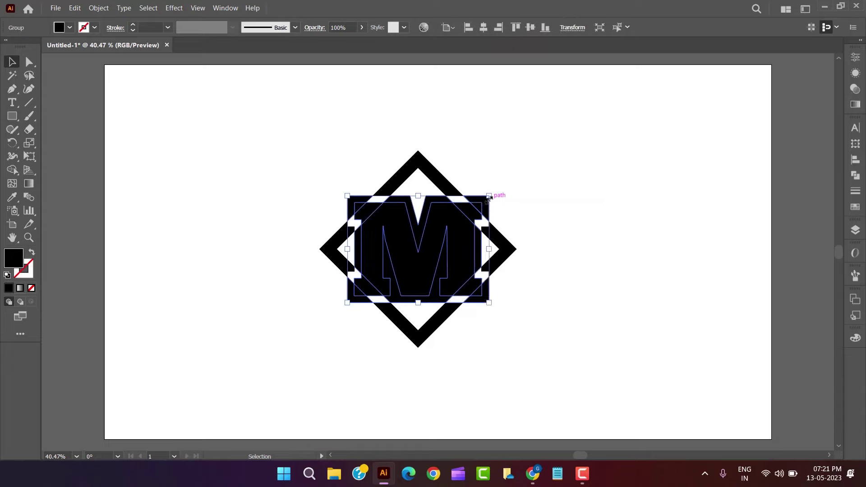
pyautogui.rightClick(488, 199)
pyautogui.click(530, 293)
pyautogui.click(564, 233)
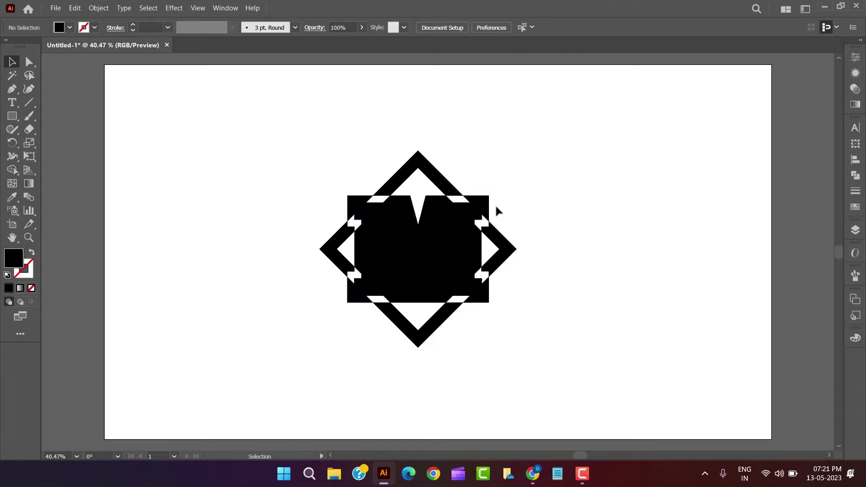
# Delete the offset shape and the four corner pieces to reveal the M
pyautogui.click(487, 200)
pyautogui.press('Delete')
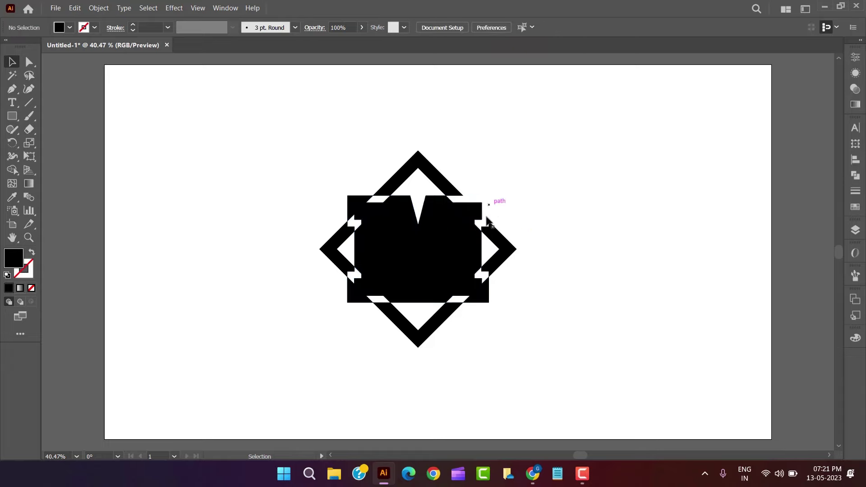
pyautogui.click(482, 241)
pyautogui.press('Delete')
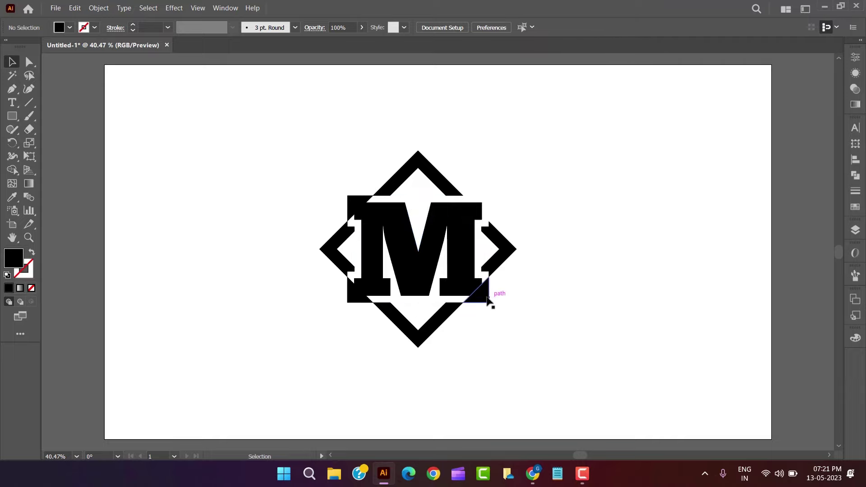
pyautogui.click(488, 298)
pyautogui.press('Delete')
pyautogui.click(359, 296)
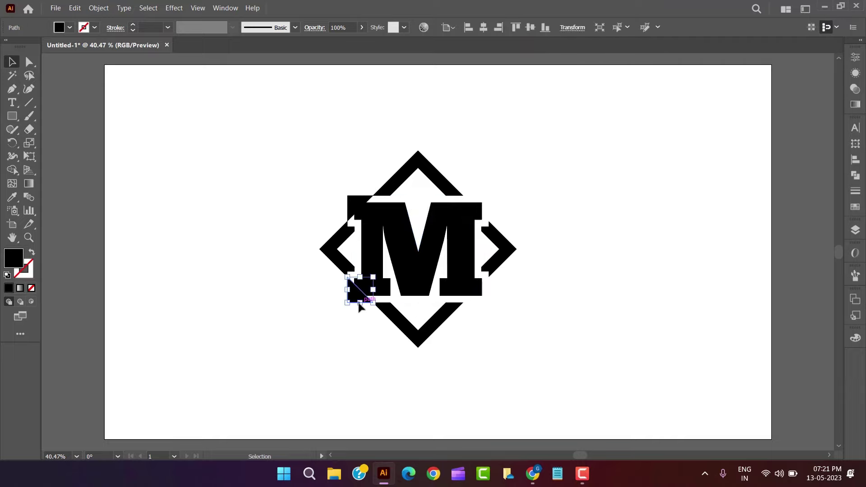
pyautogui.press('Delete')
pyautogui.click(356, 207)
pyautogui.press('Delete')
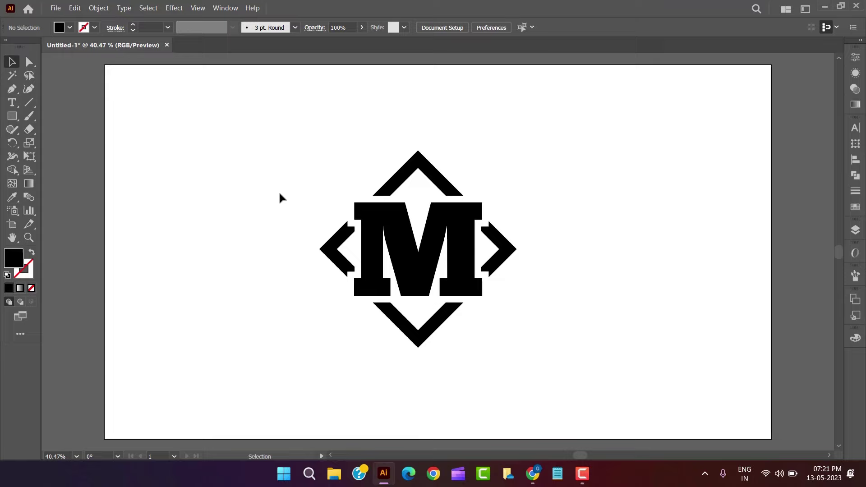
# Marquee-select the whole finished M-in-diamond logo
pyautogui.moveTo(292, 157); pyautogui.dragTo(545, 357)
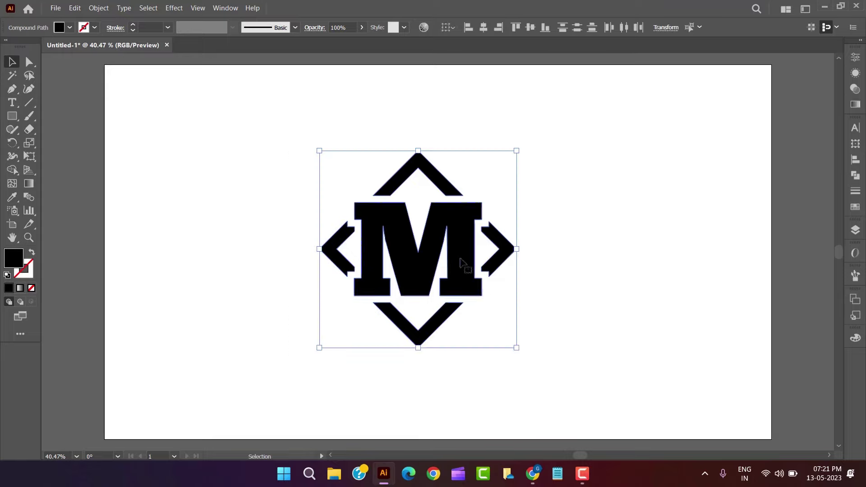
pyautogui.rightClick(462, 260)
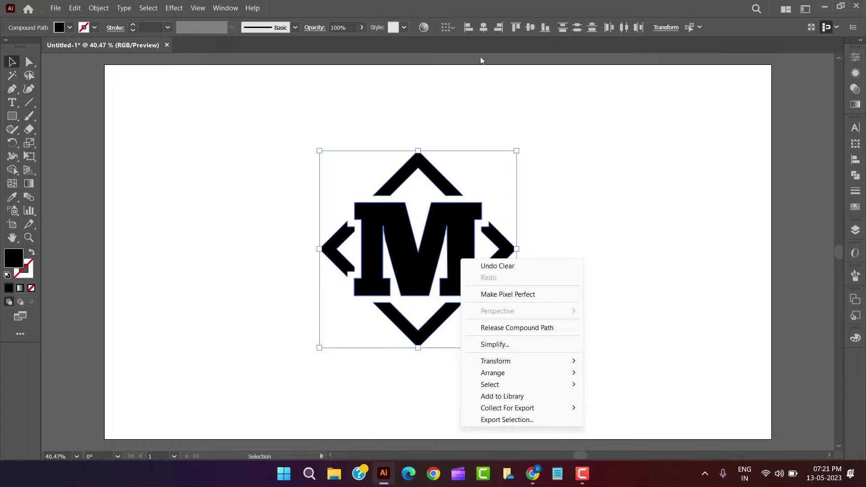
pyautogui.click(483, 33)
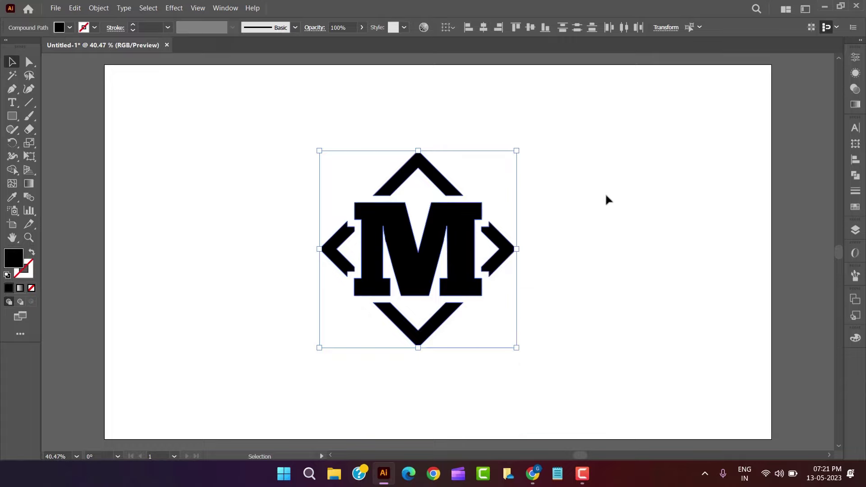
# Open LOGO.psb from the YOUR DESIGN HERE smart object in Logo_Mockup_085.psd
pyautogui.click(589, 293)
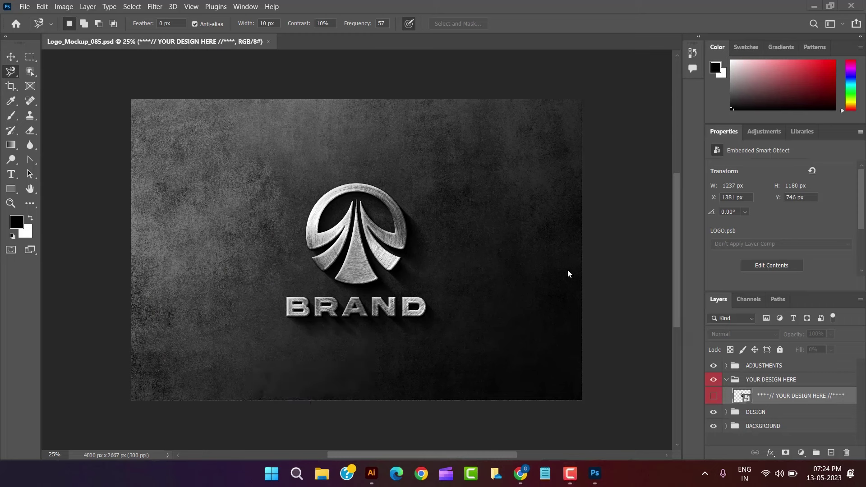
pyautogui.doubleClick(745, 398)
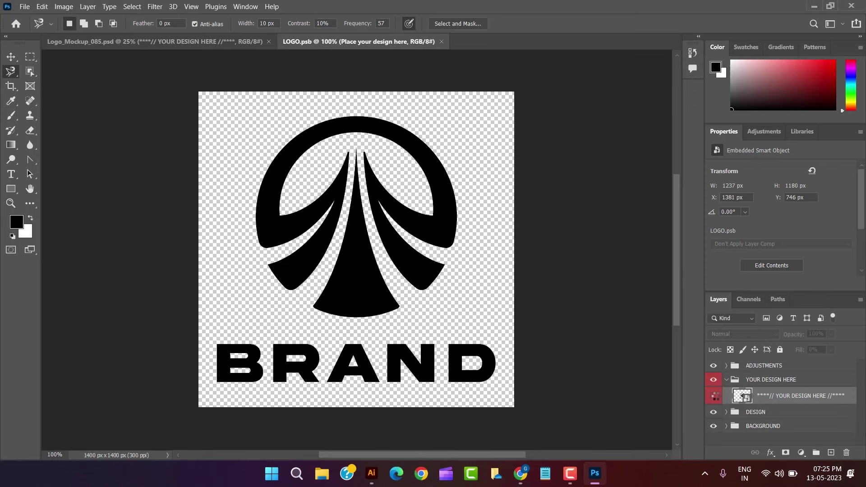
# Paste the M diamond logo as a Smart Object and hide the placeholder design and BRAND text layers
pyautogui.click(46, 8)
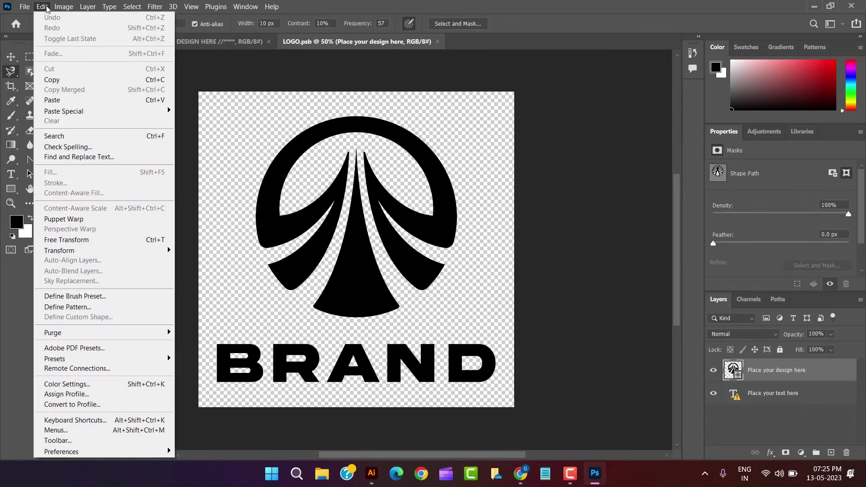
pyautogui.click(71, 101)
pyautogui.click(402, 141)
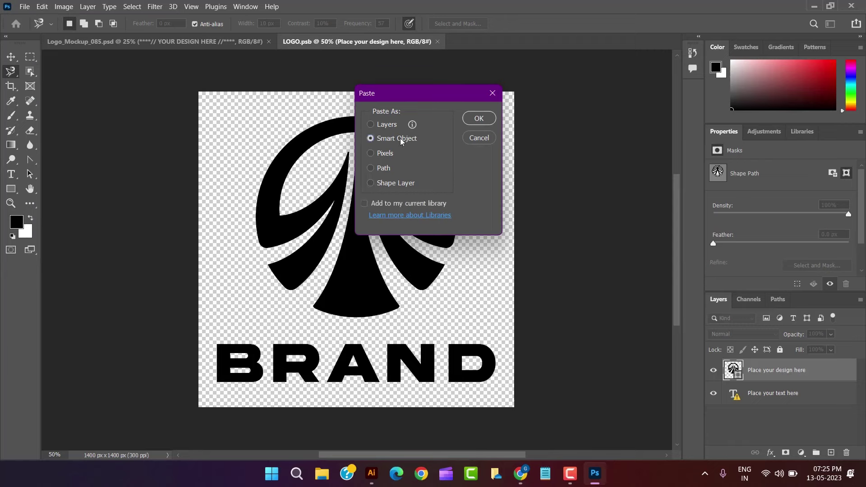
pyautogui.click(474, 122)
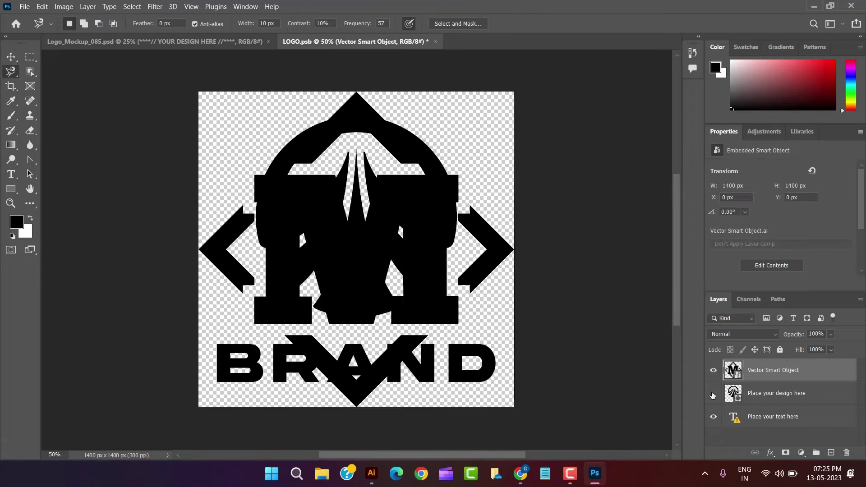
pyautogui.click(713, 396)
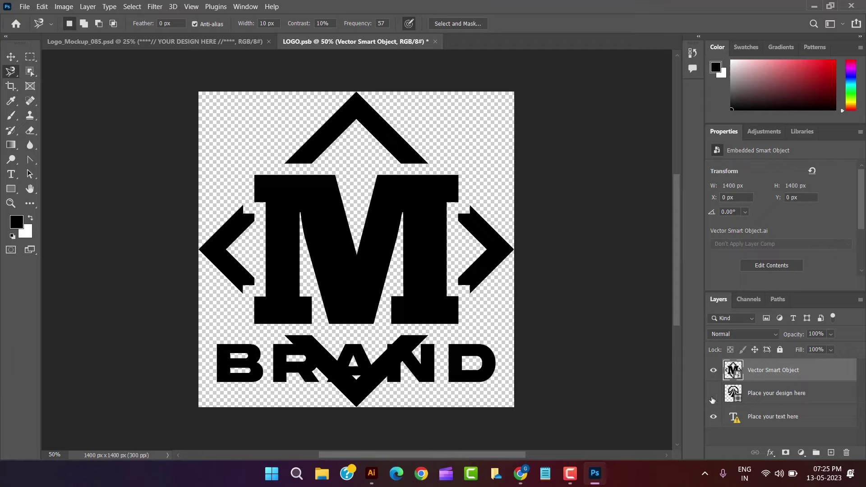
pyautogui.click(714, 416)
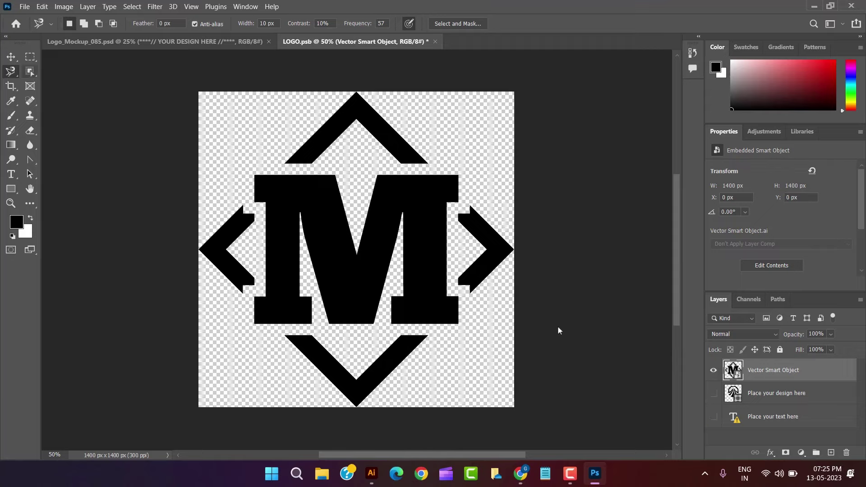
# Save LOGO.psb and return to Logo_Mockup_085.psd to see the updated M diamond emblem
pyautogui.click(24, 6)
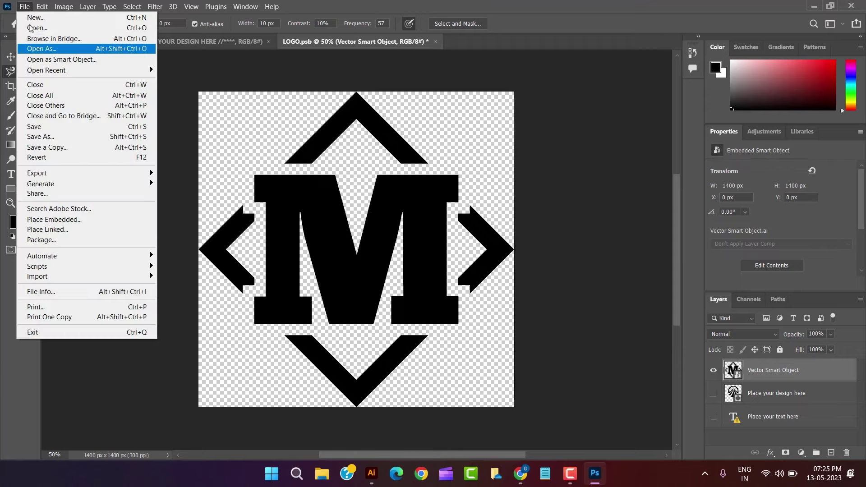
pyautogui.click(51, 128)
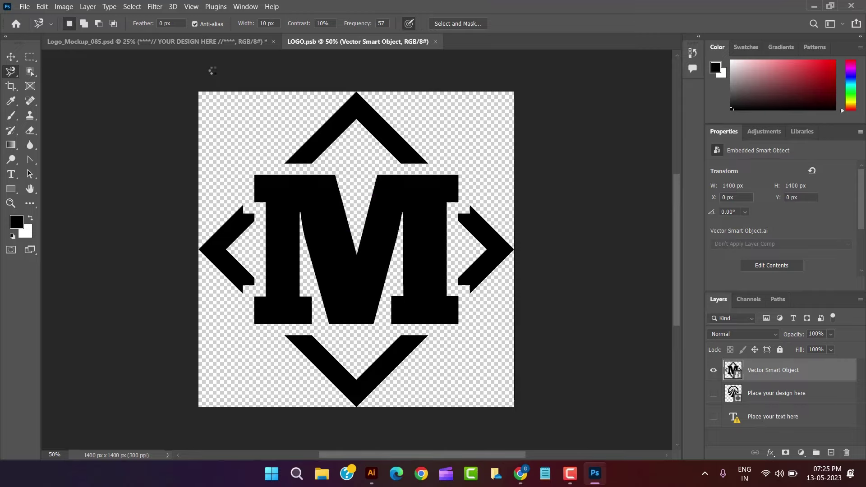
pyautogui.click(211, 42)
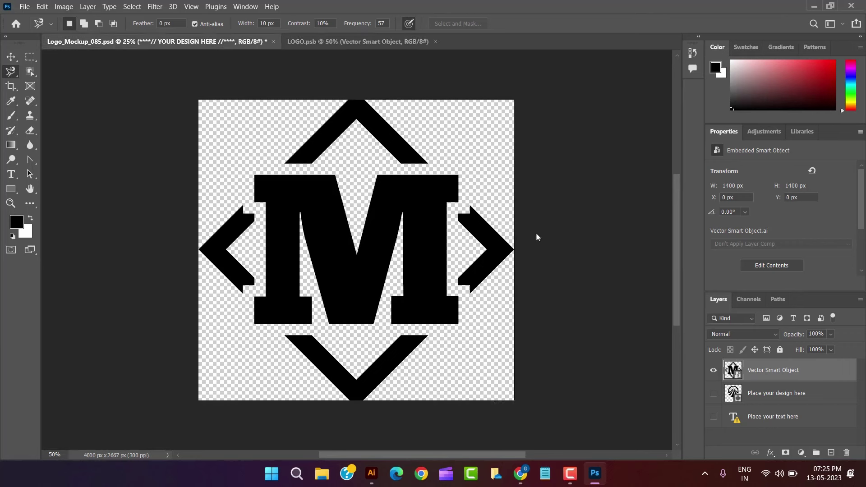